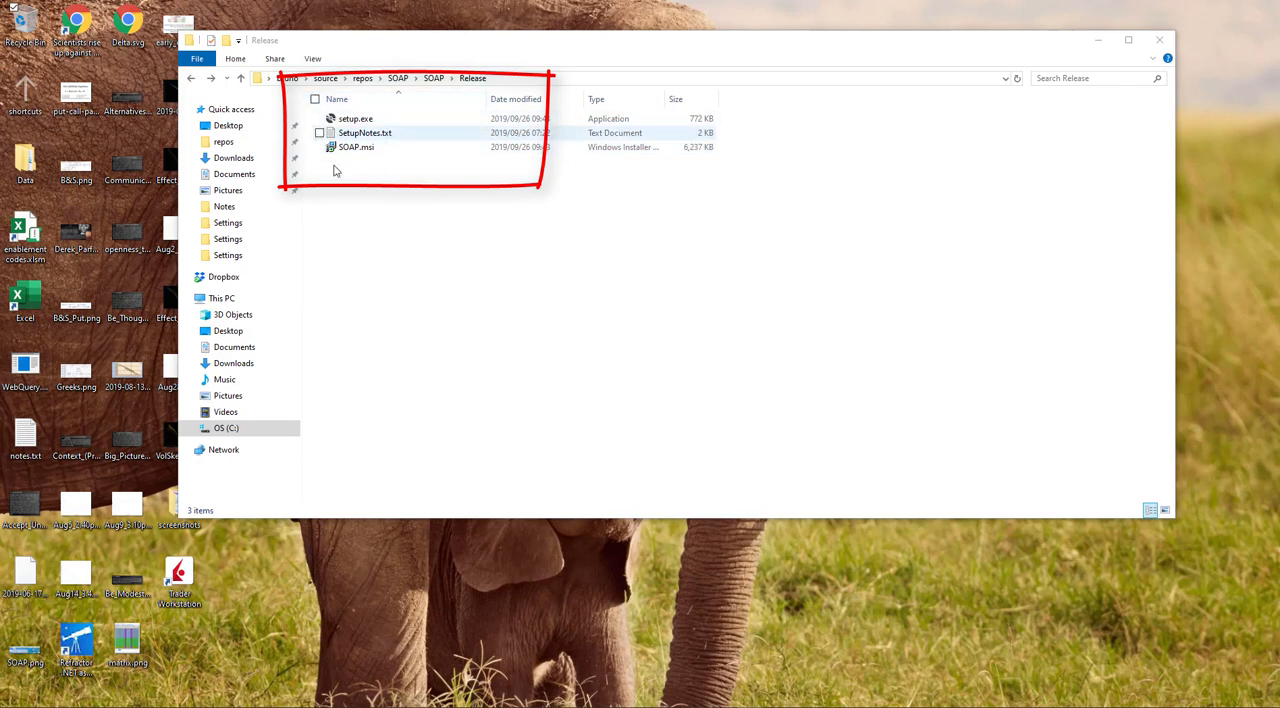
# Step: Open SetupNotes.txt from the Release folder, read the SOAP setup instructions, and close the file
pyautogui.doubleClick(368, 134)
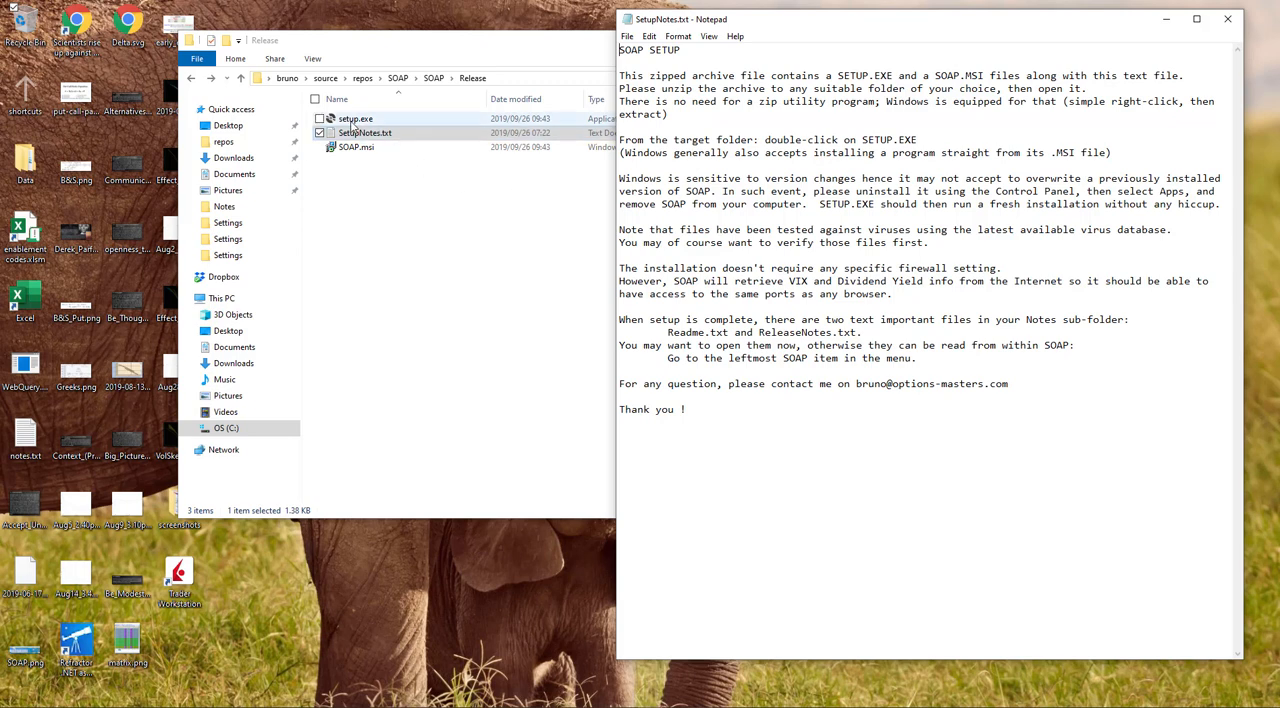
pyautogui.click(476, 300)
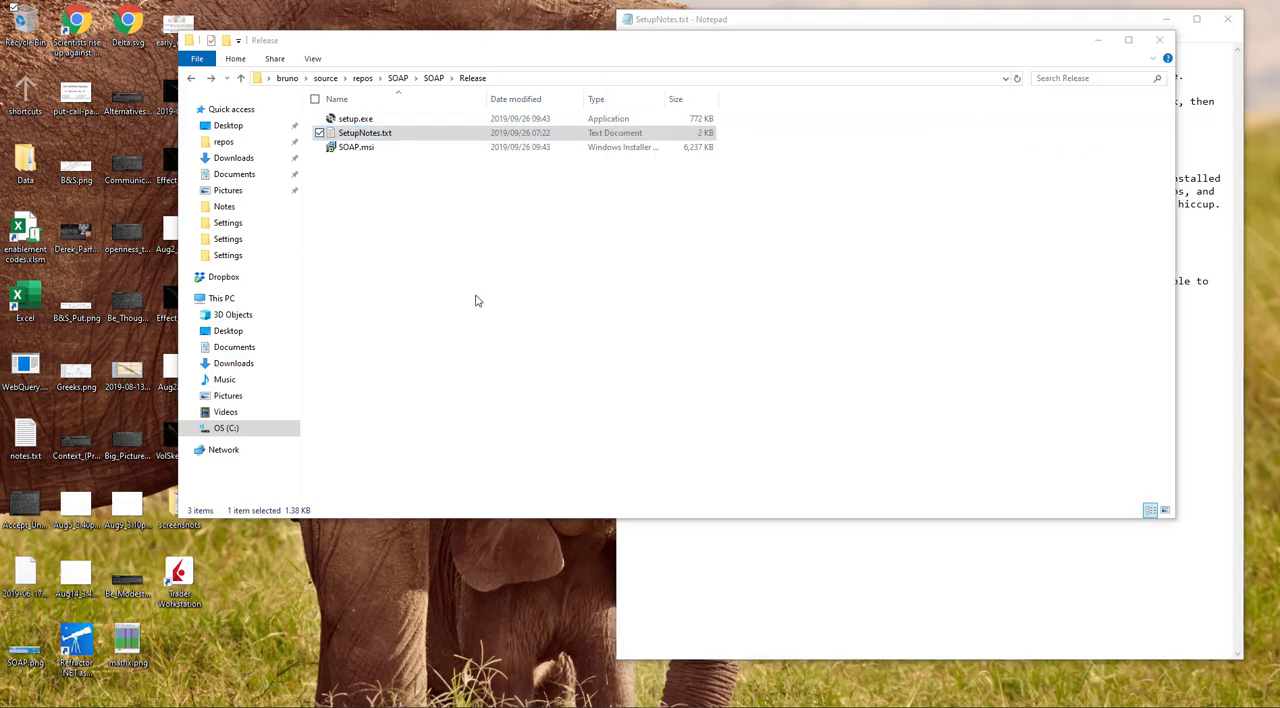
pyautogui.click(1227, 19)
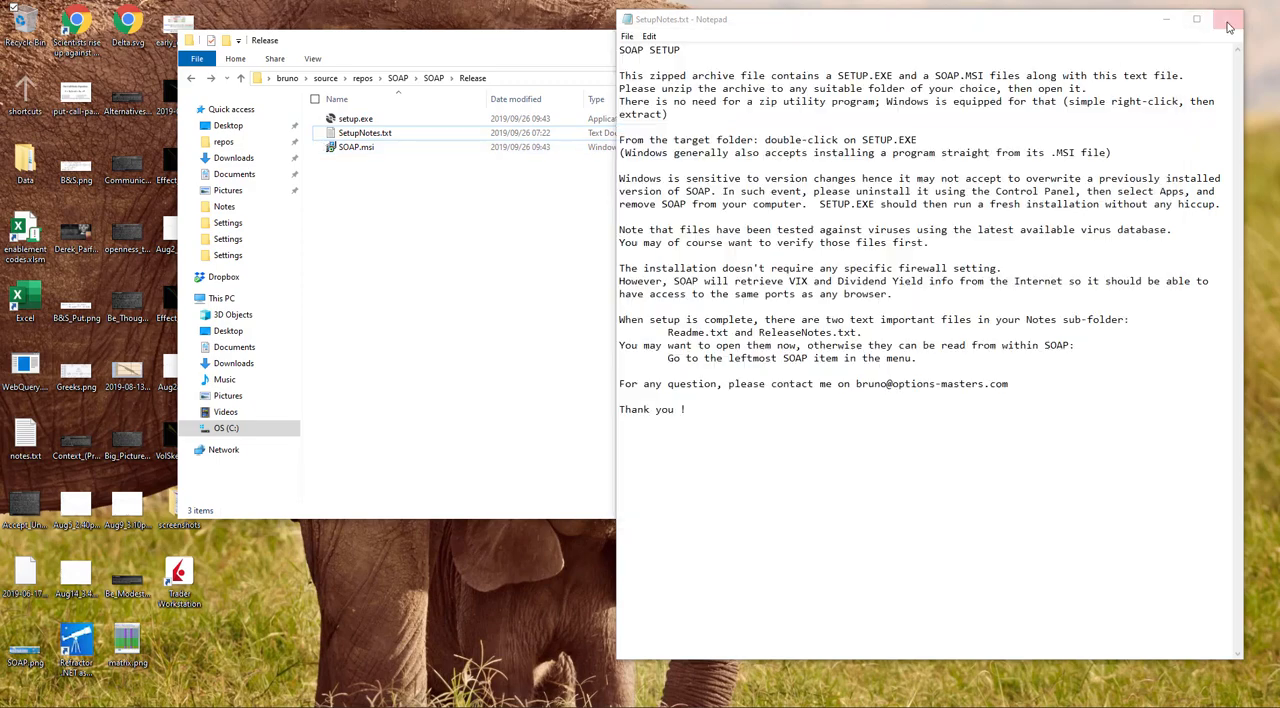
# Step: Install SOAP from setup.exe into C:\Program Files (x86)\OM\SOAP\ for Everyone and close the finished installer
pyautogui.click(339, 121)
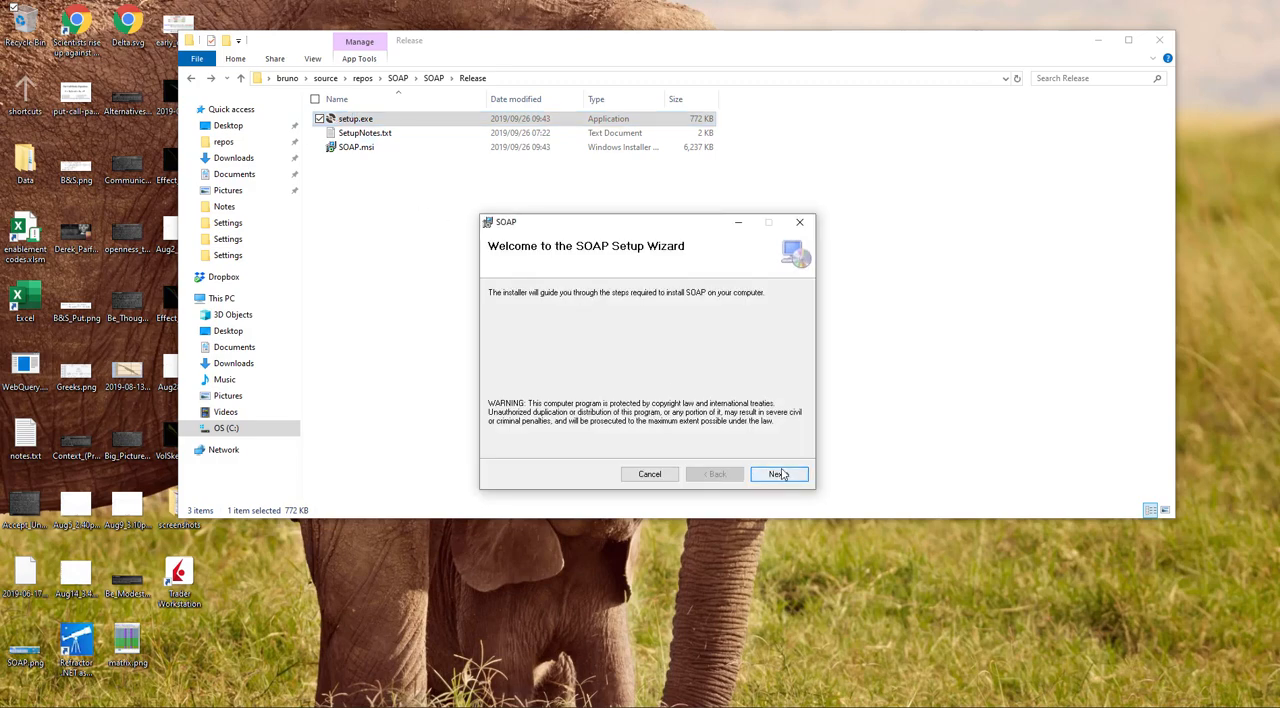
pyautogui.click(778, 474)
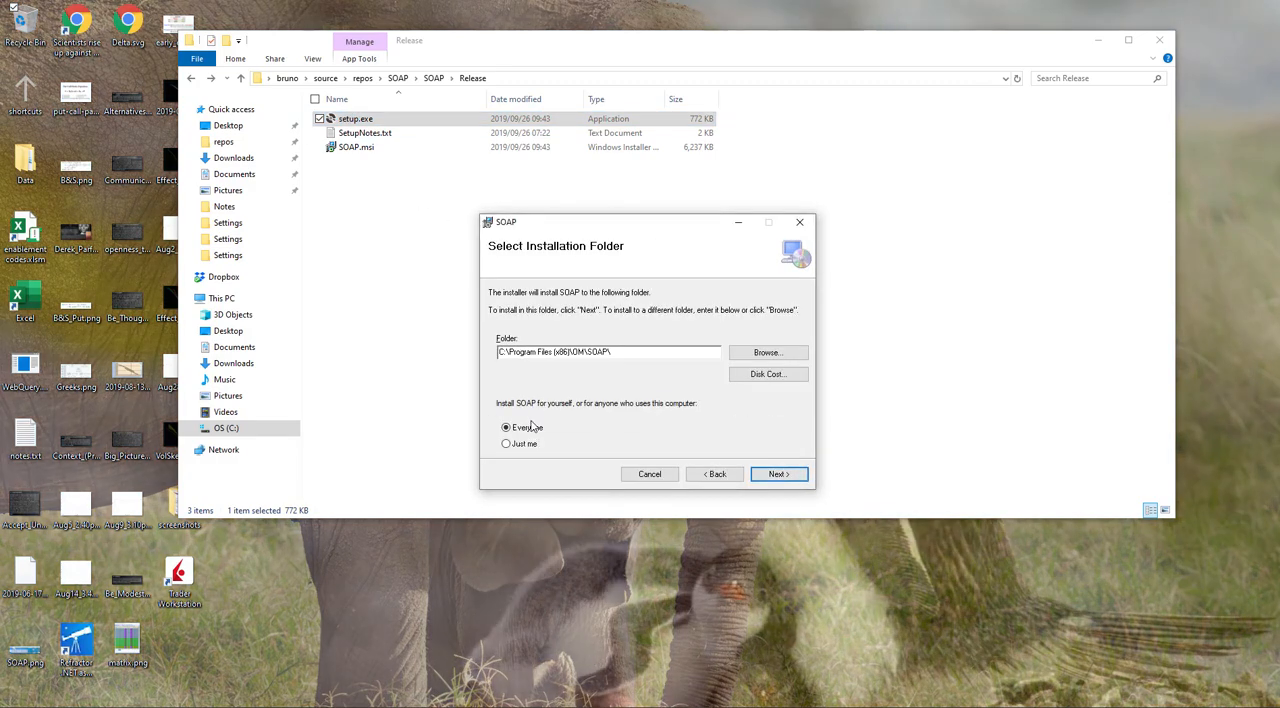
pyautogui.click(780, 474)
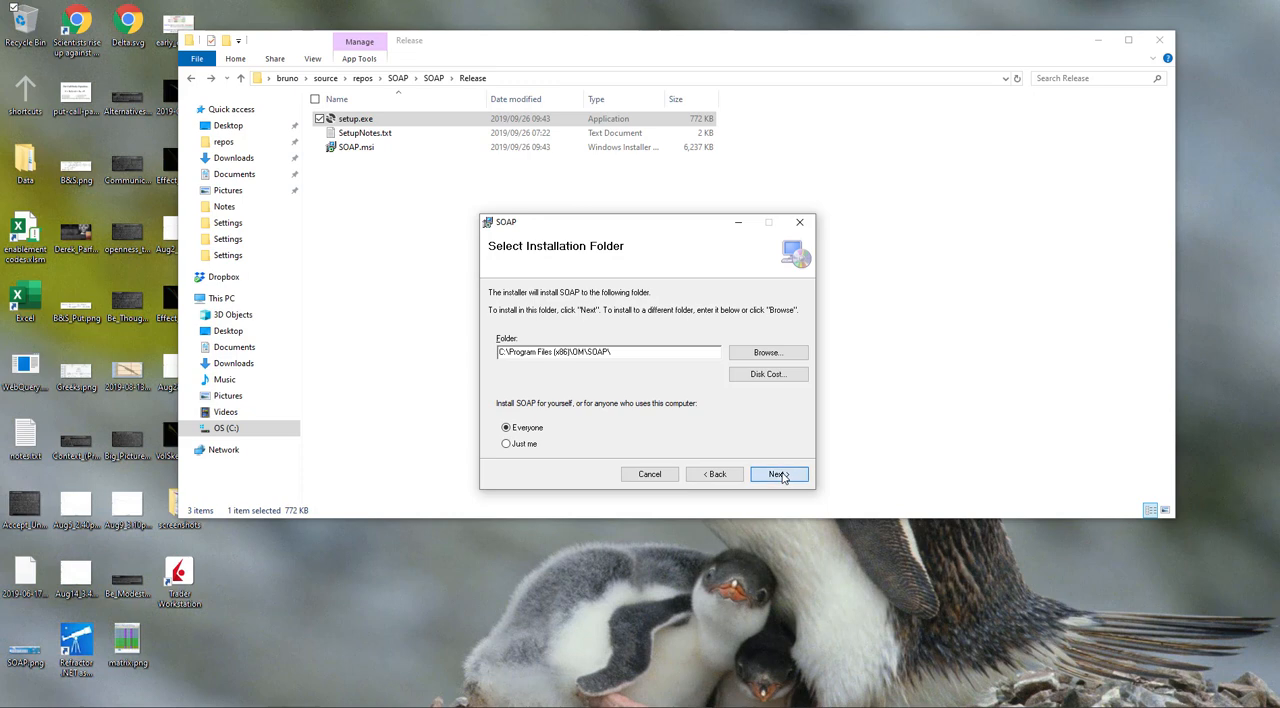
pyautogui.click(780, 474)
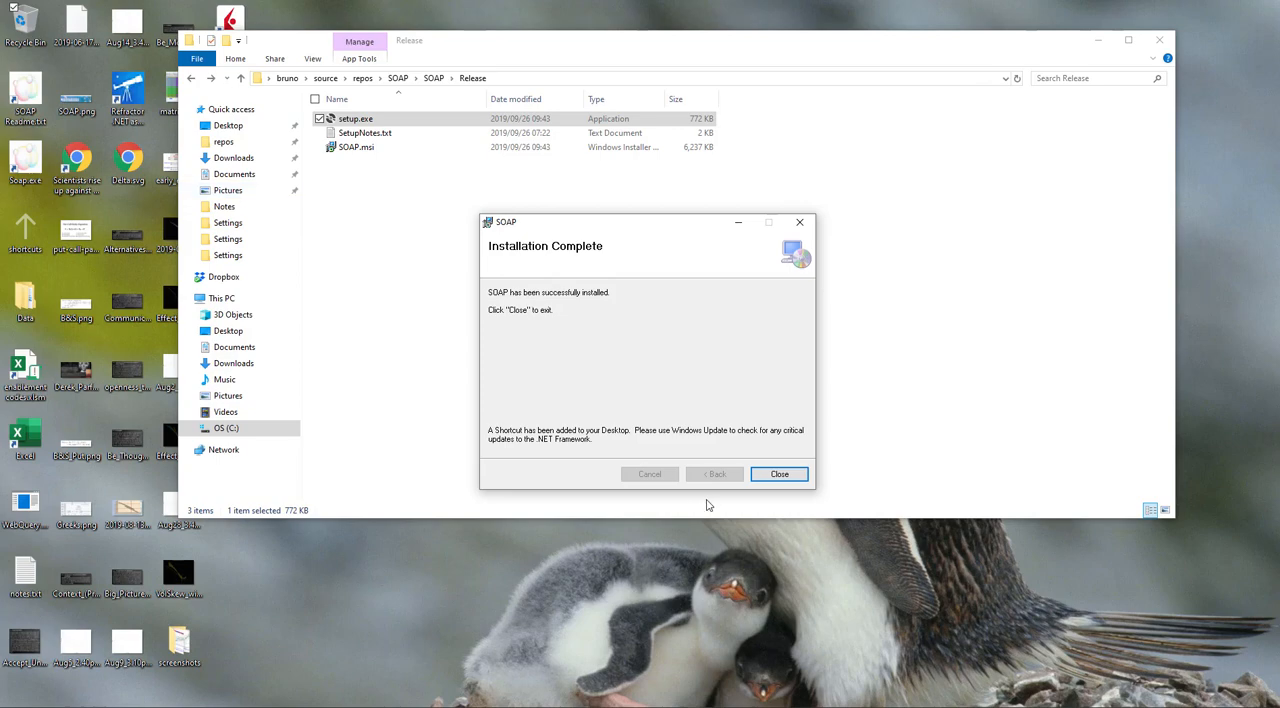
pyautogui.click(779, 474)
# Step: Open the SOAP Readme from the desktop and look through its start-up notes
pyautogui.doubleClick(28, 93)
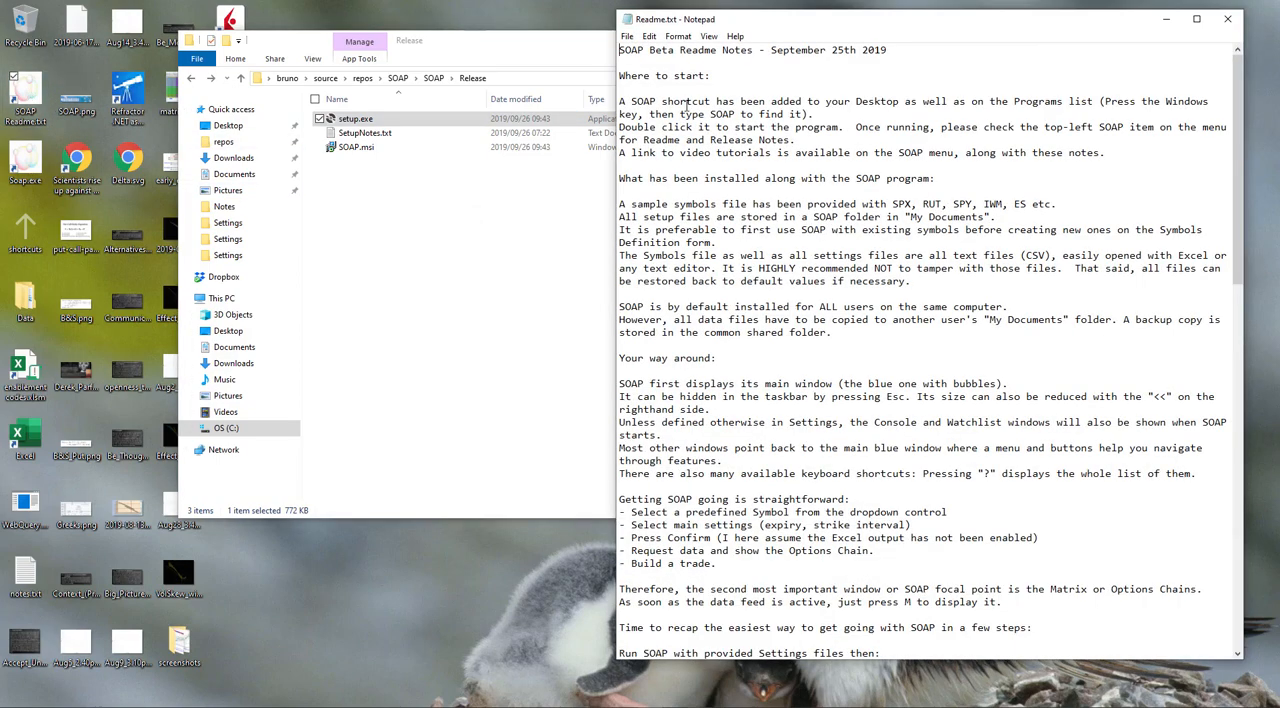
pyautogui.scroll(-10, 719, 519)
pyautogui.scroll(10, 657, 332)
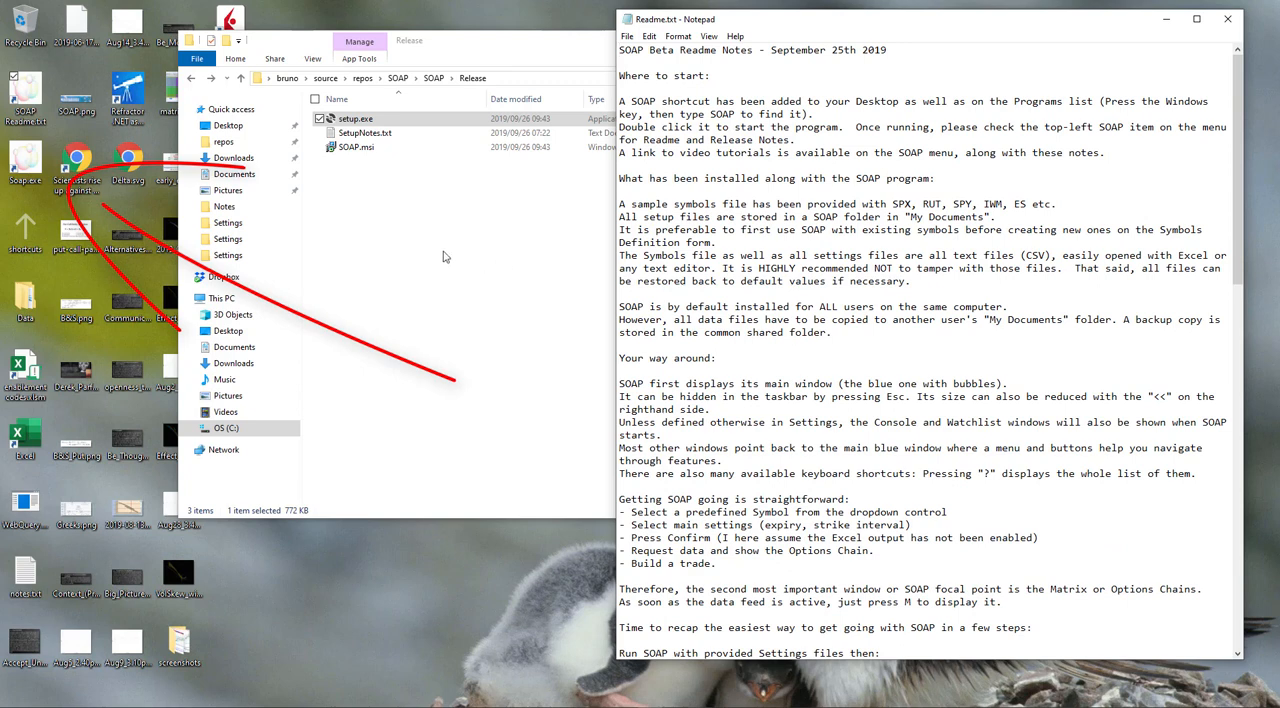
# Step: Launch SOAP from the desktop, clear the console's error and warning messages, and connect it to TWS
pyautogui.doubleClick(32, 160)
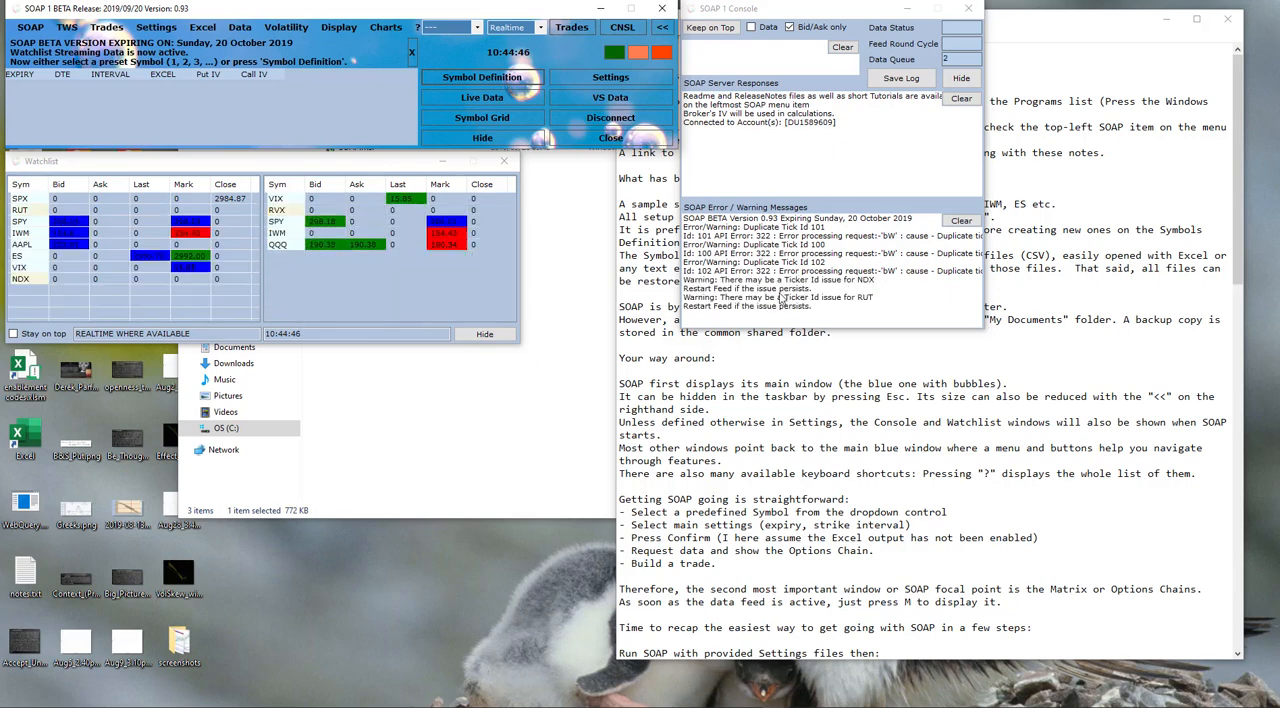
pyautogui.click(961, 220)
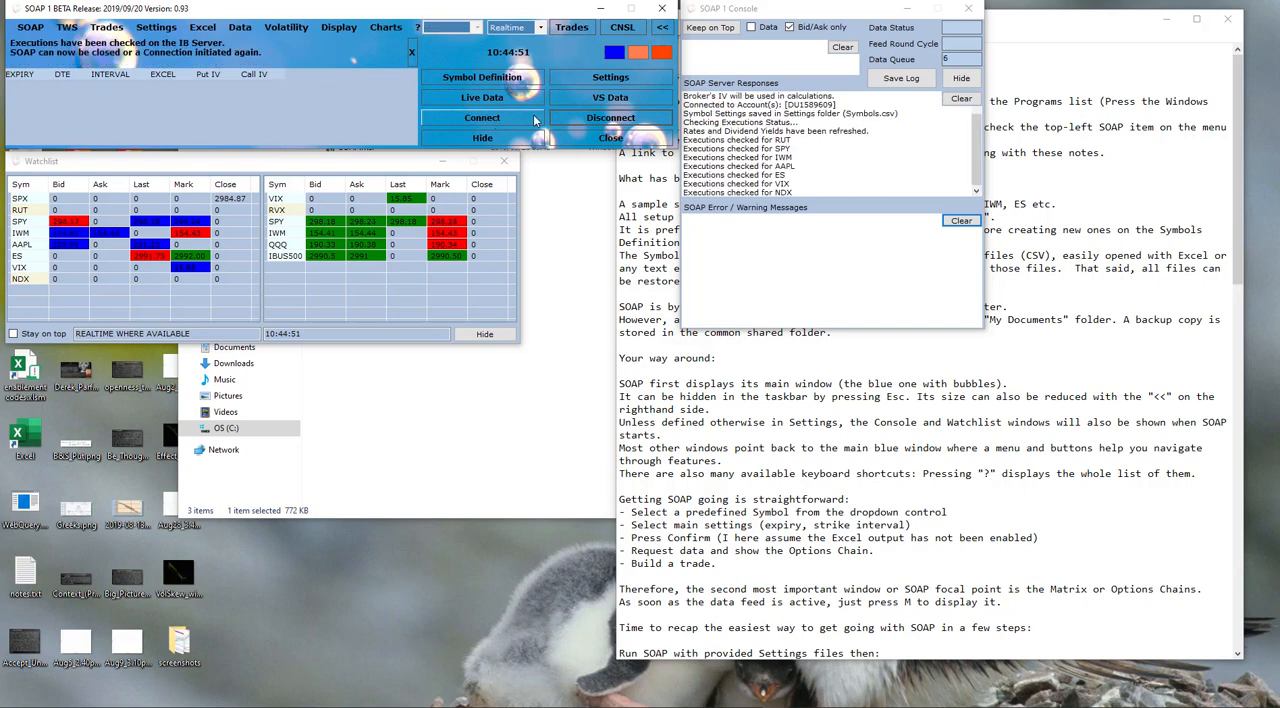
pyautogui.click(482, 118)
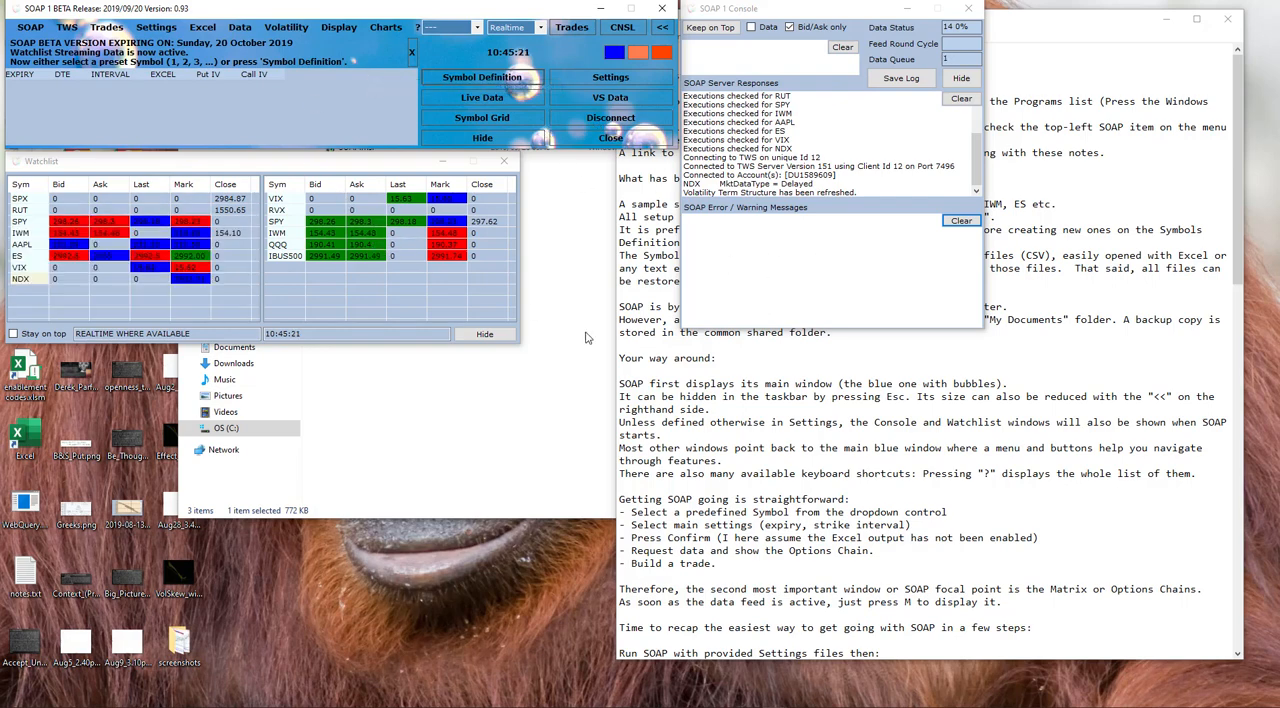
# Step: Look through the preset symbols and the list of keyboard shortcuts, then hide the shortcuts list
pyautogui.click(477, 29)
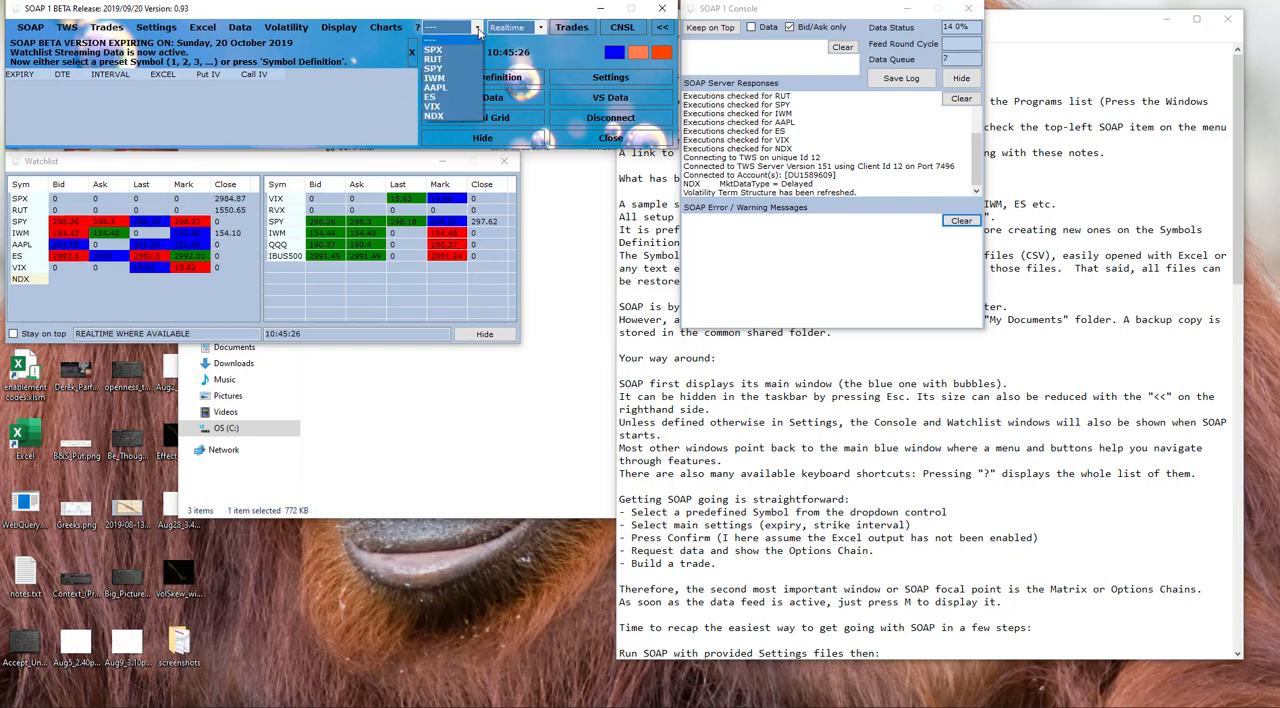
pyautogui.click(477, 29)
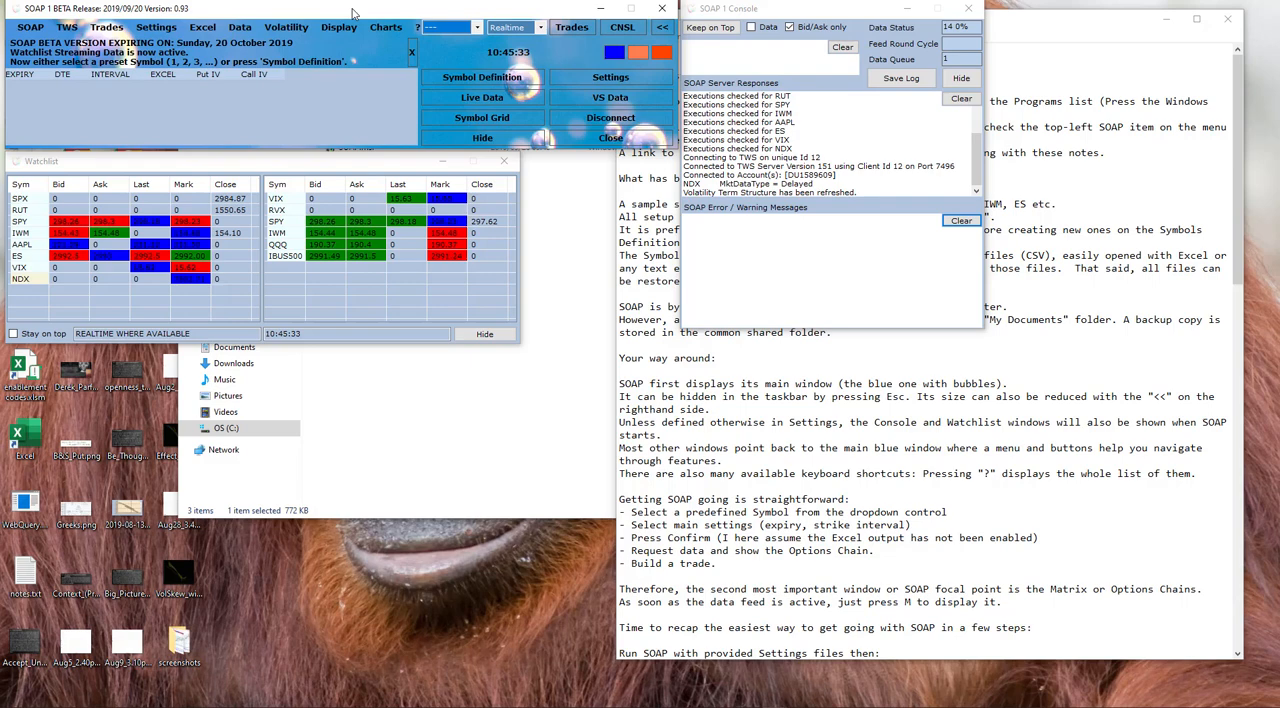
pyautogui.press('?')
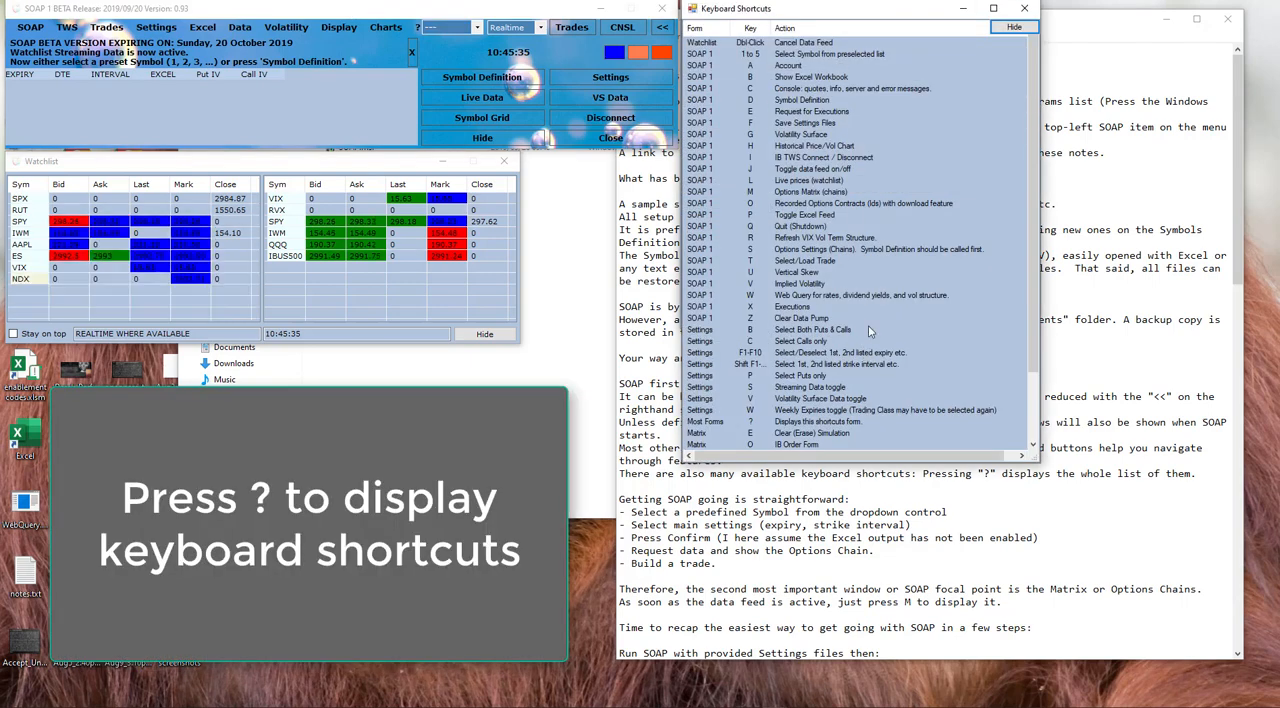
pyautogui.click(1014, 29)
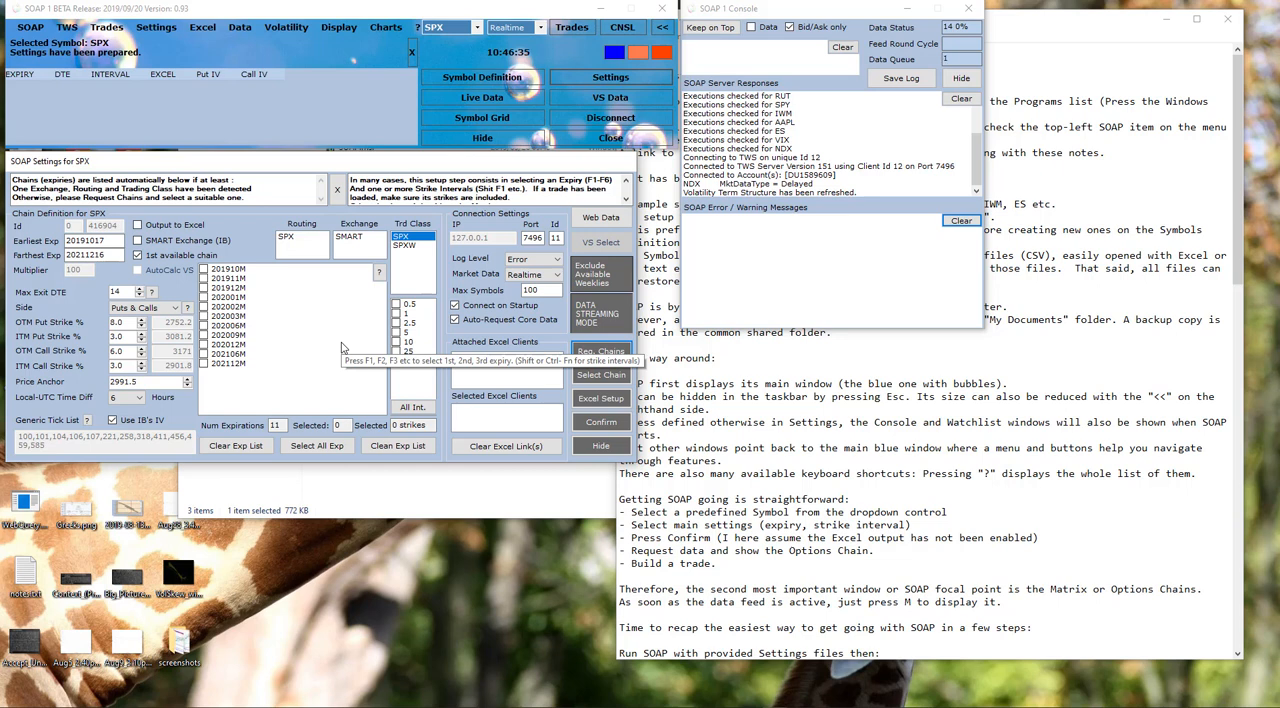
# Step: Select the 201910M expiry and the 25 strike interval for SPX, and review the available options chains
pyautogui.press('F1')
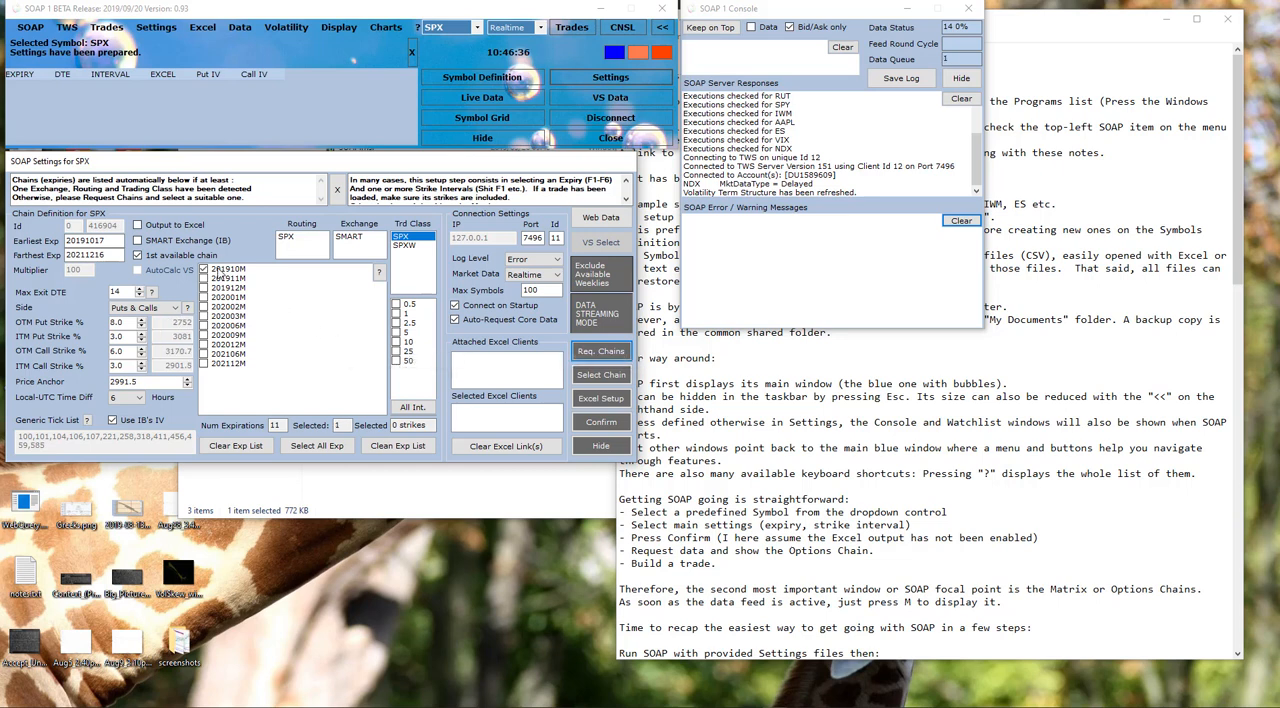
pyautogui.hotkey('shift', 'F5')
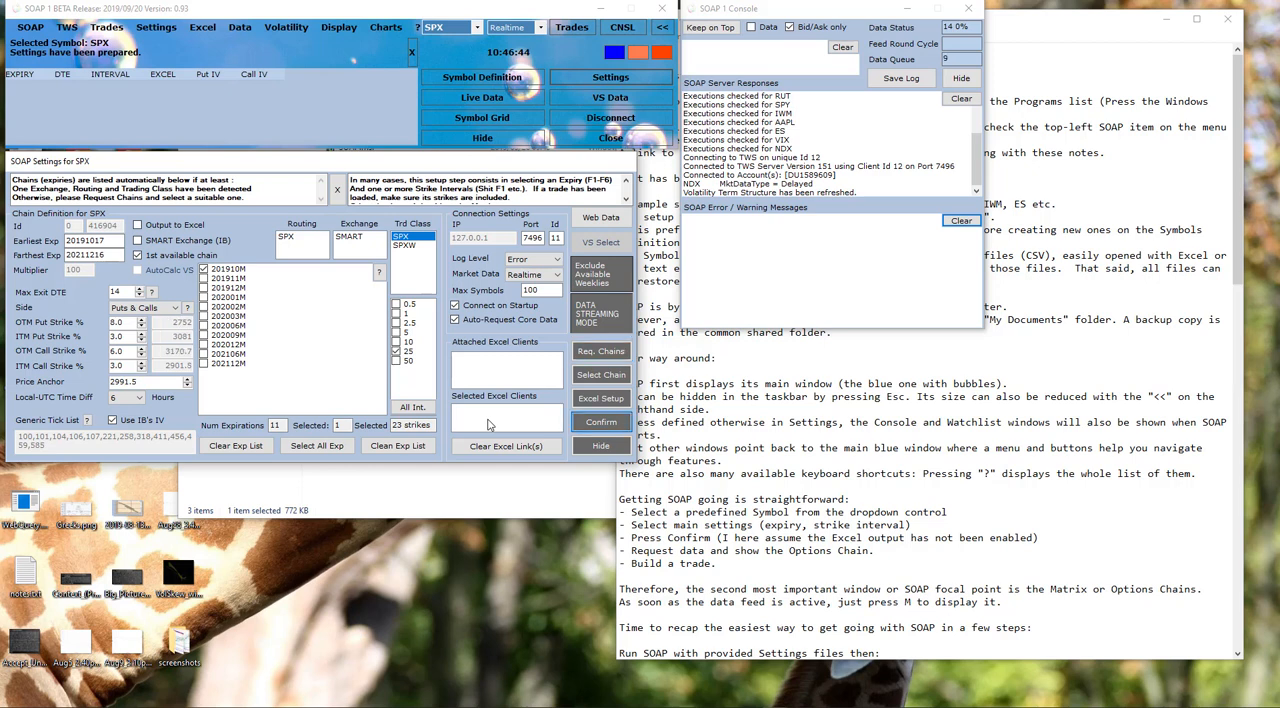
pyautogui.click(599, 376)
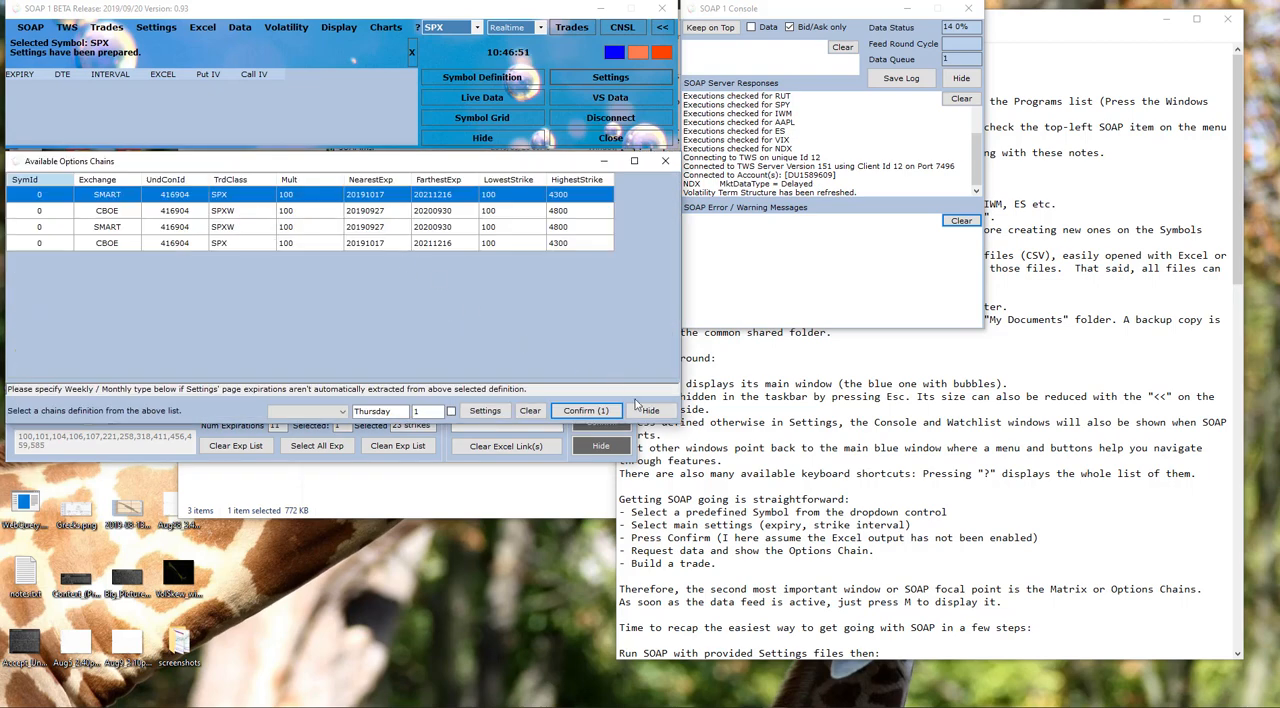
pyautogui.click(650, 411)
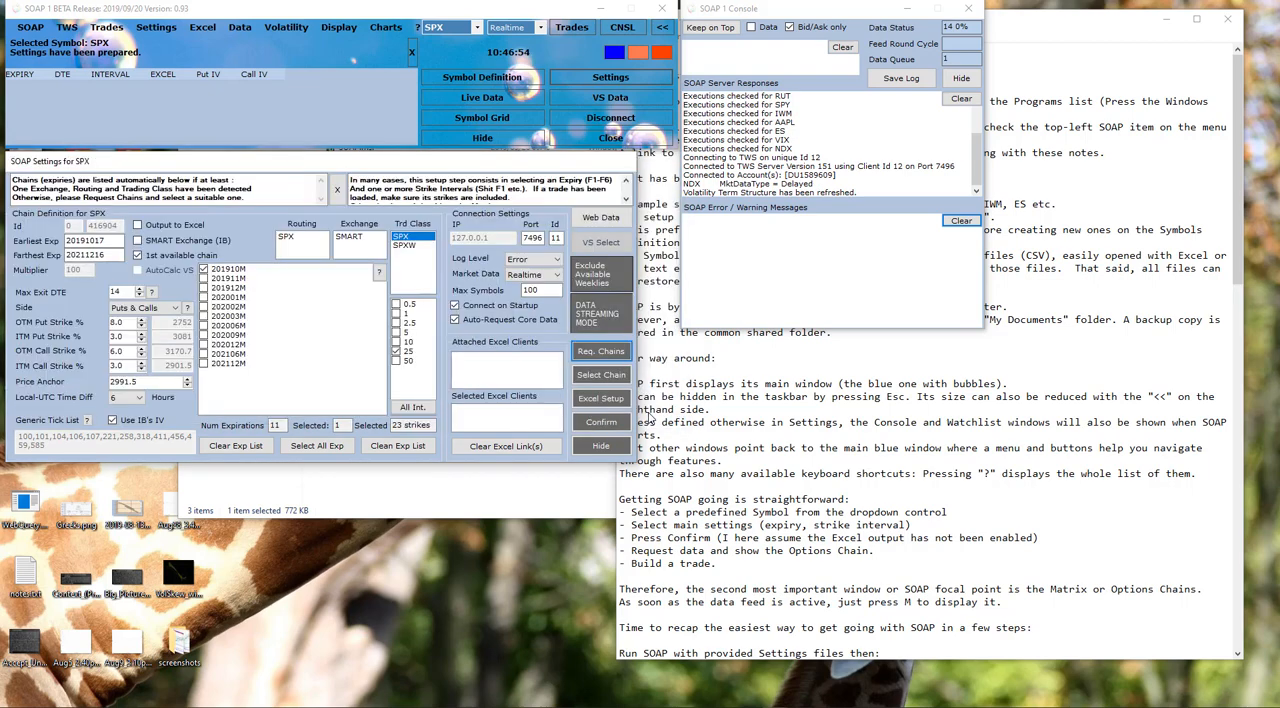
# Step: Confirm the SPX chain settings without any Excel output
pyautogui.click(607, 424)
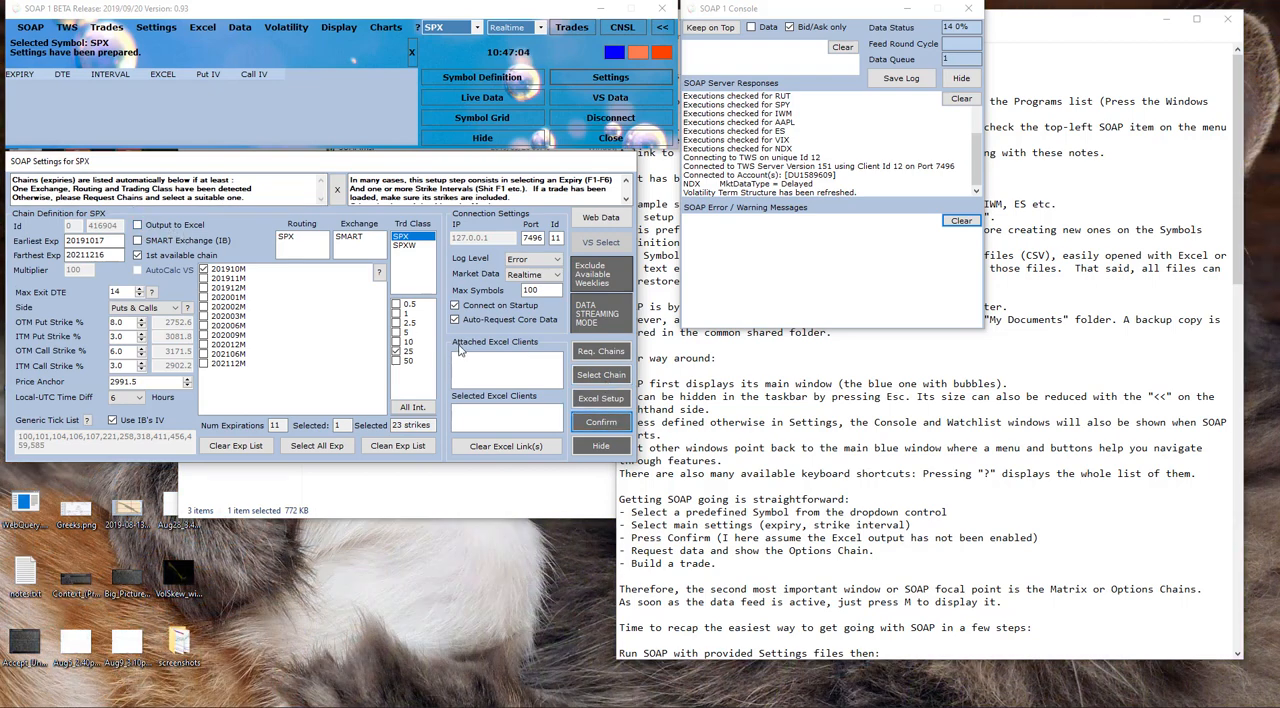
pyautogui.click(595, 425)
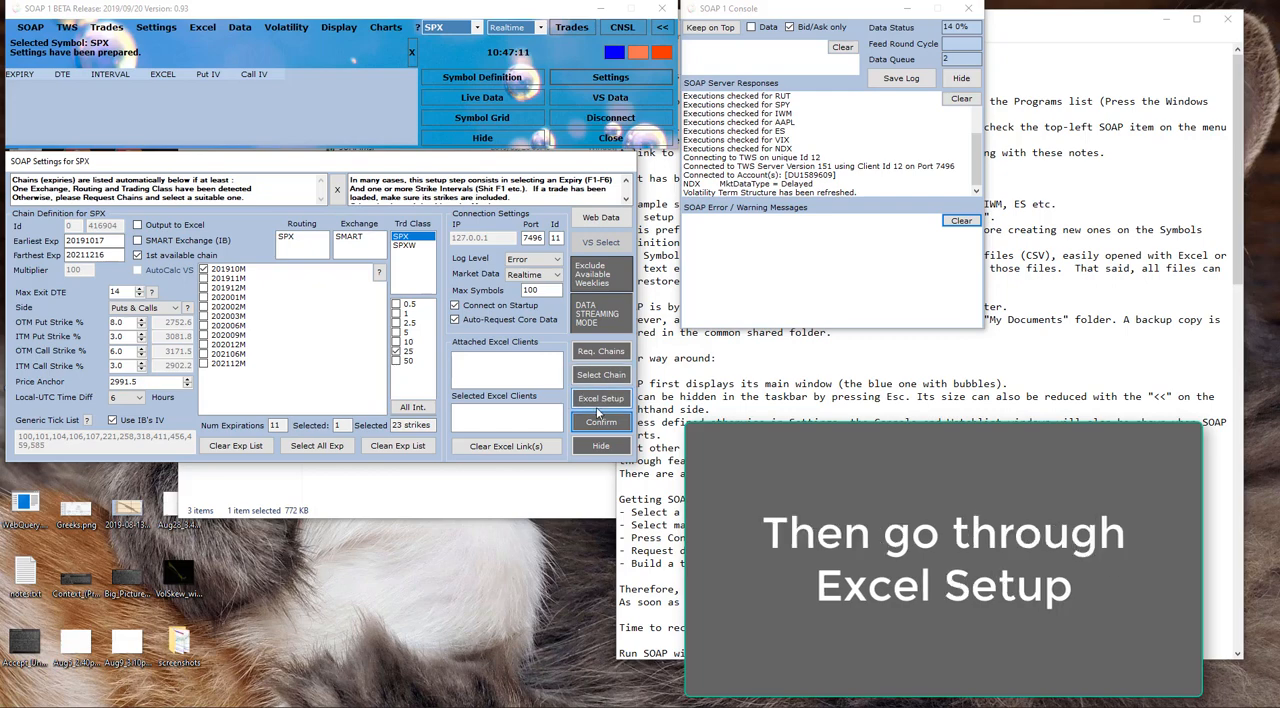
pyautogui.press('Return')
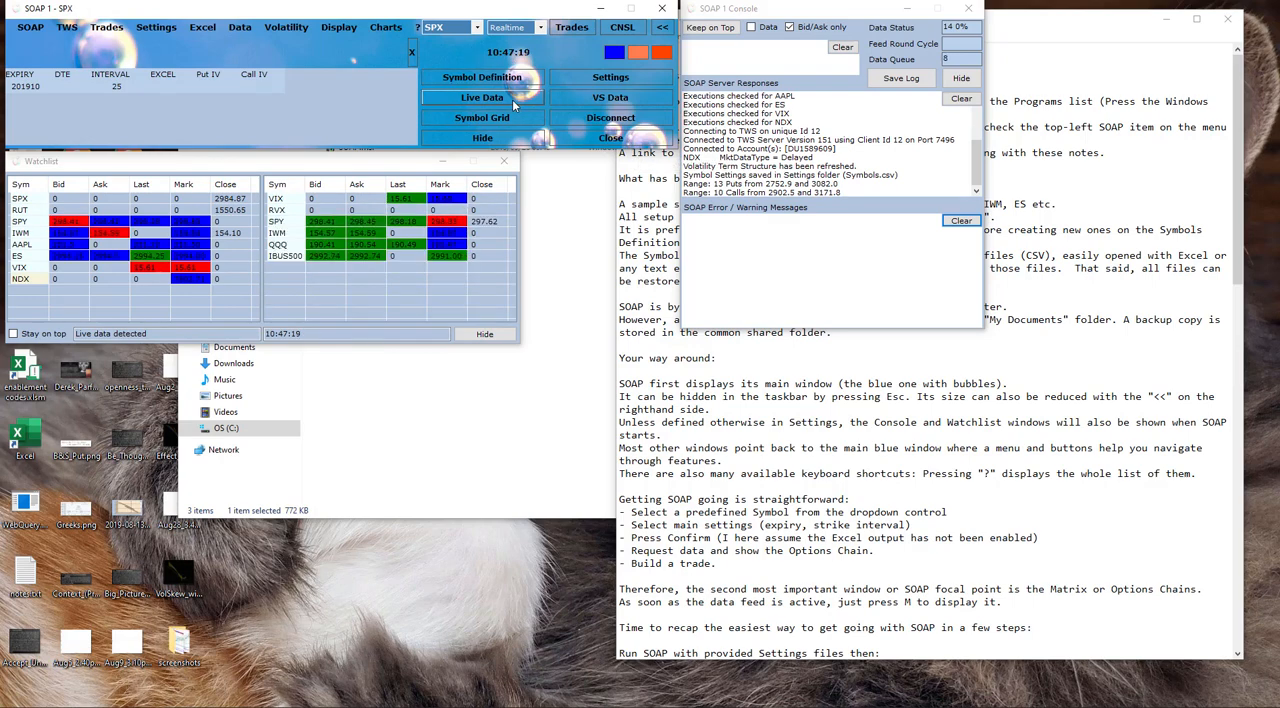
# Step: Request live data for SPX and display the option matrix in front of the other windows
pyautogui.click(512, 99)
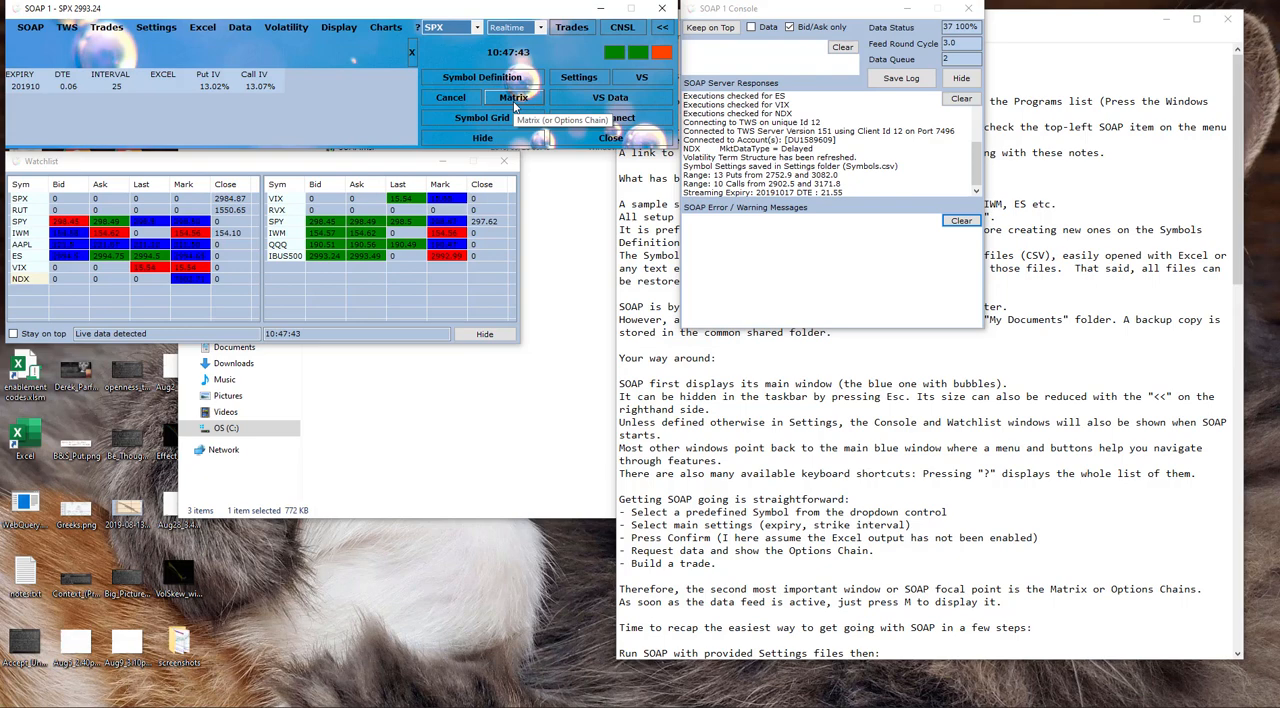
pyautogui.click(514, 100)
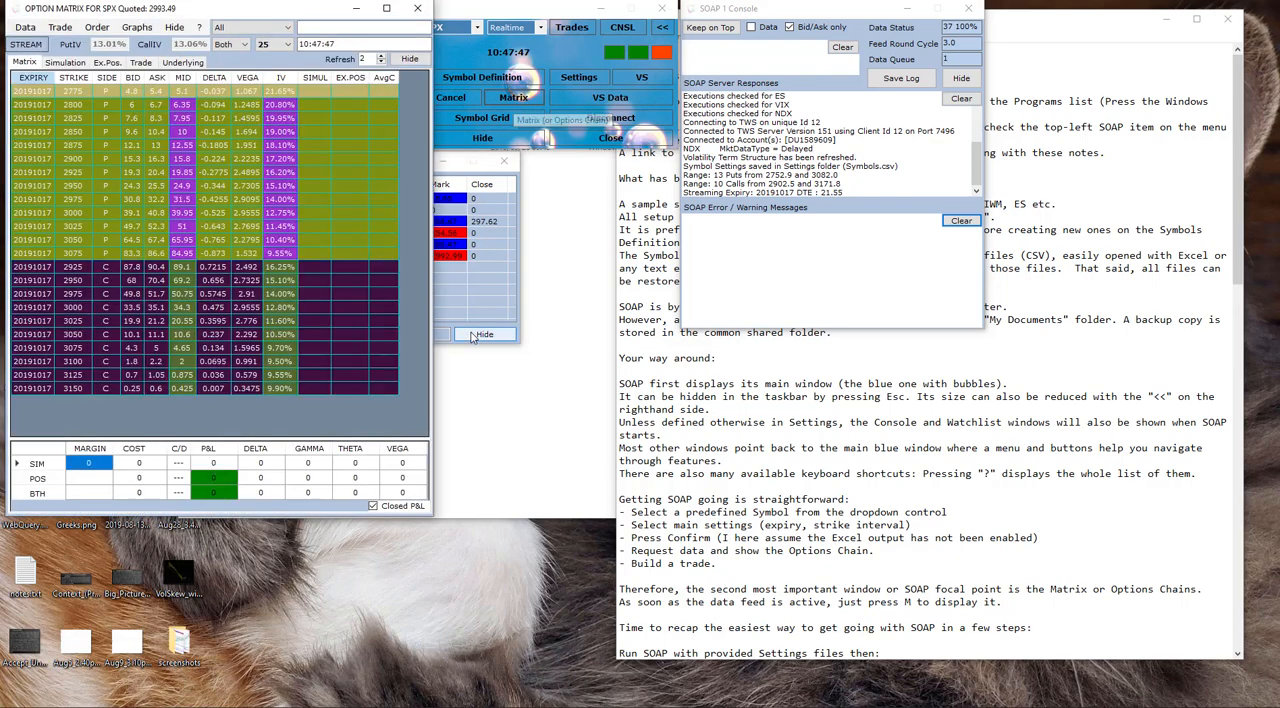
pyautogui.click(474, 336)
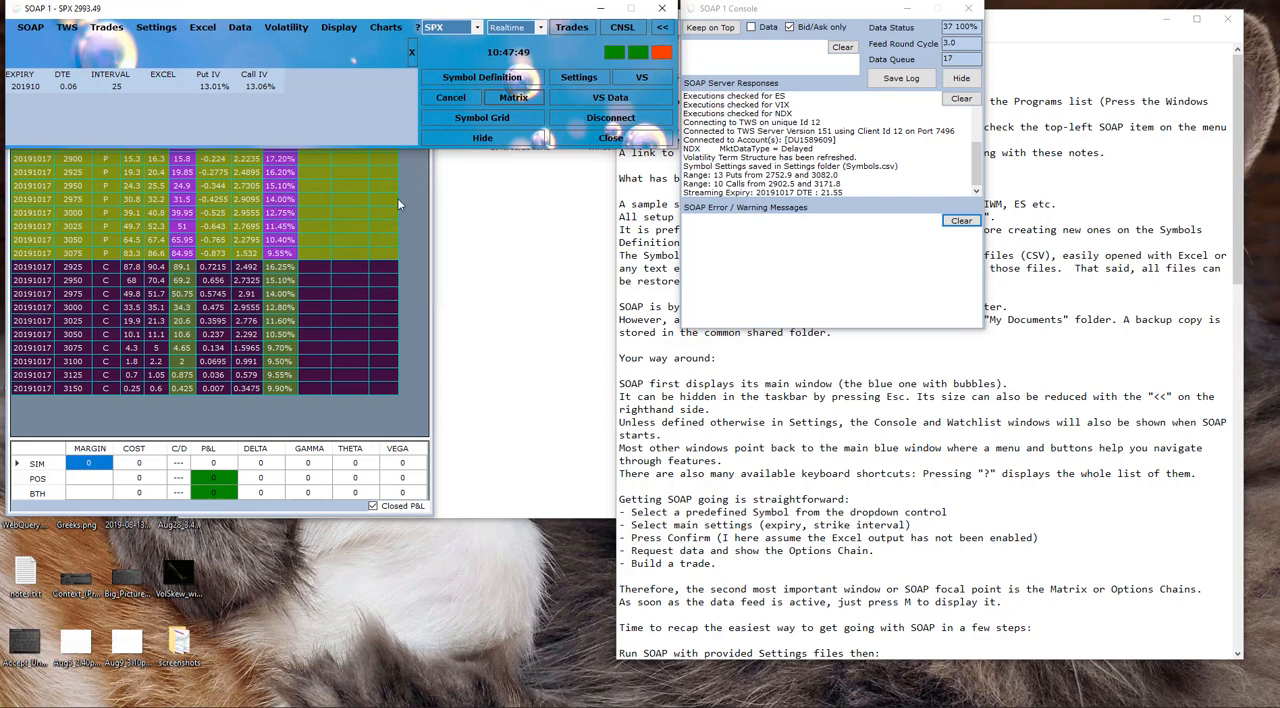
pyautogui.click(336, 423)
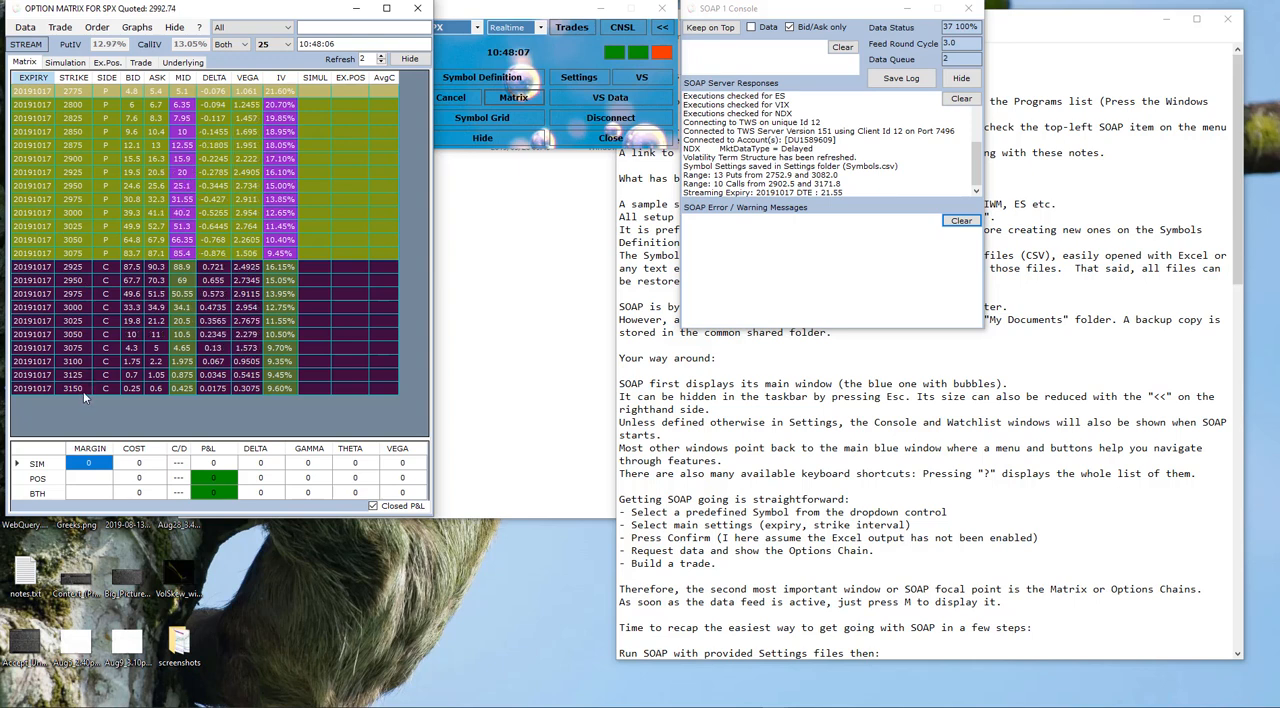
# Step: Simulate a put spread in the matrix with -1 at the 2875 put and 1 at the 2850 put
pyautogui.click(318, 148)
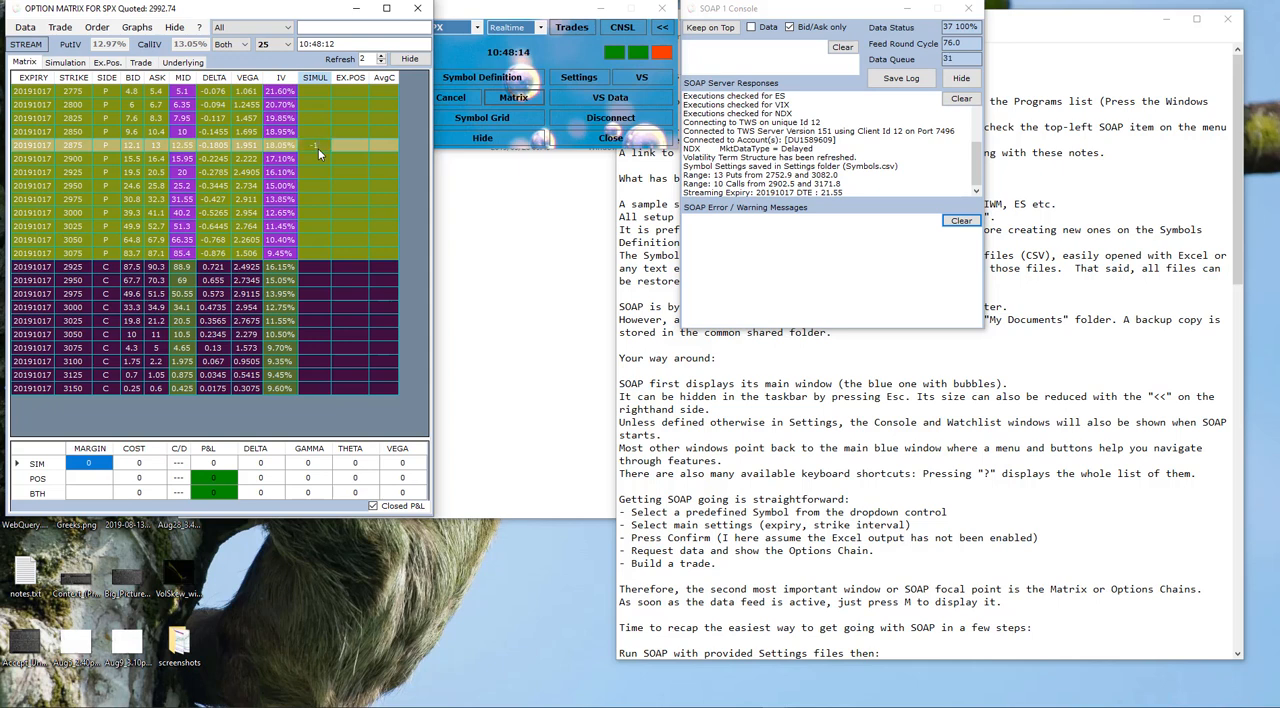
pyautogui.write('-1')
pyautogui.press('Up')
pyautogui.write('1')
pyautogui.press('Up')
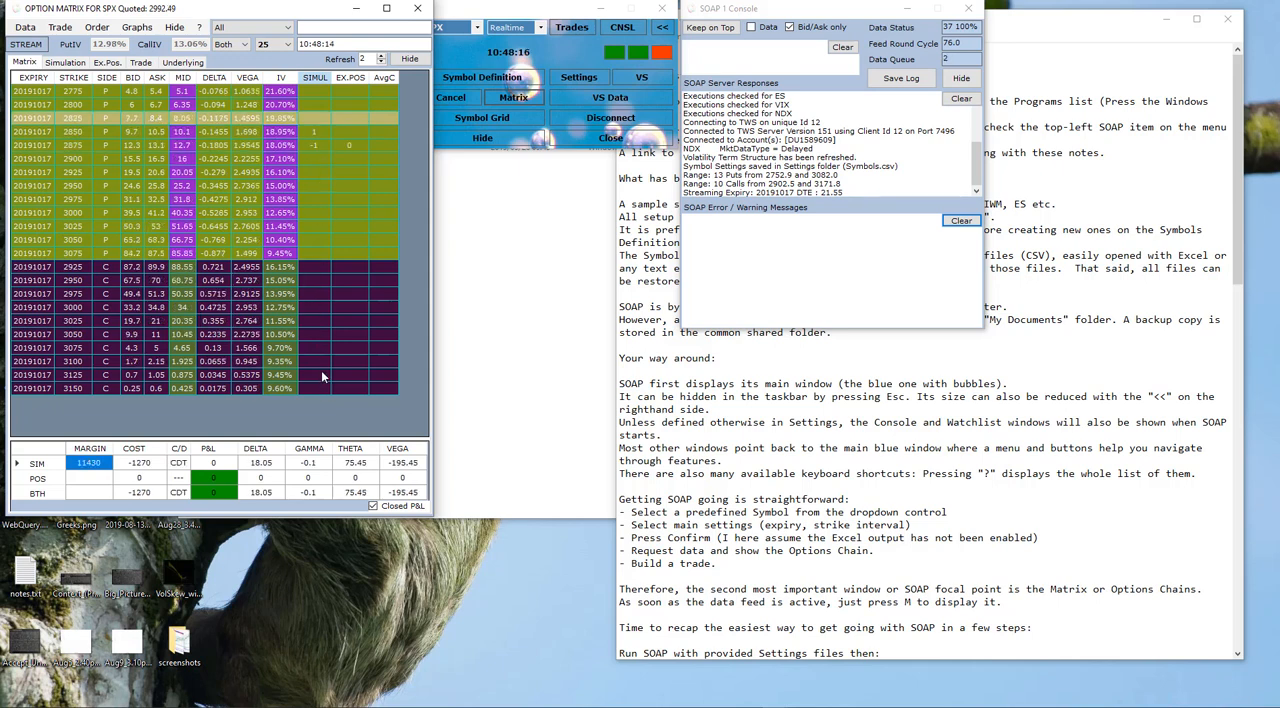
# Step: Add a simulated call spread with -1 at the 3100 call and 1 at the 3125 call
pyautogui.click(316, 363)
pyautogui.write('-1')
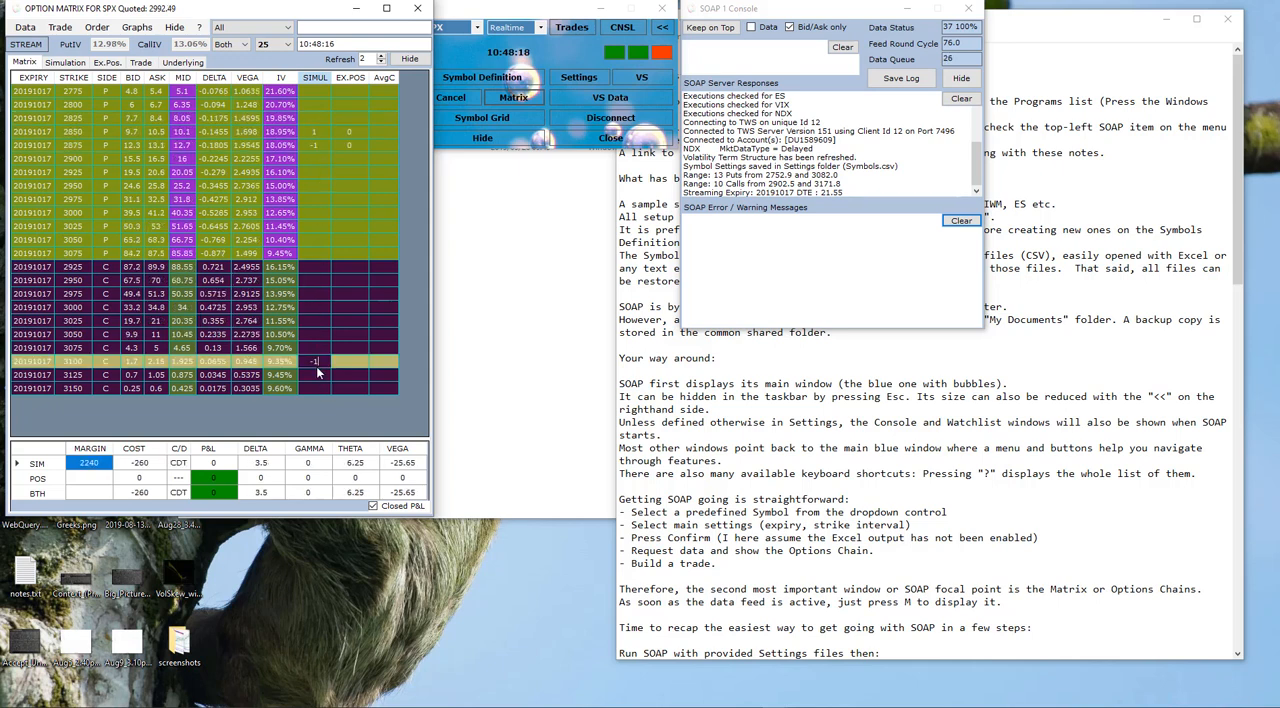
pyautogui.press('Down')
pyautogui.write('1')
pyautogui.press('Down')
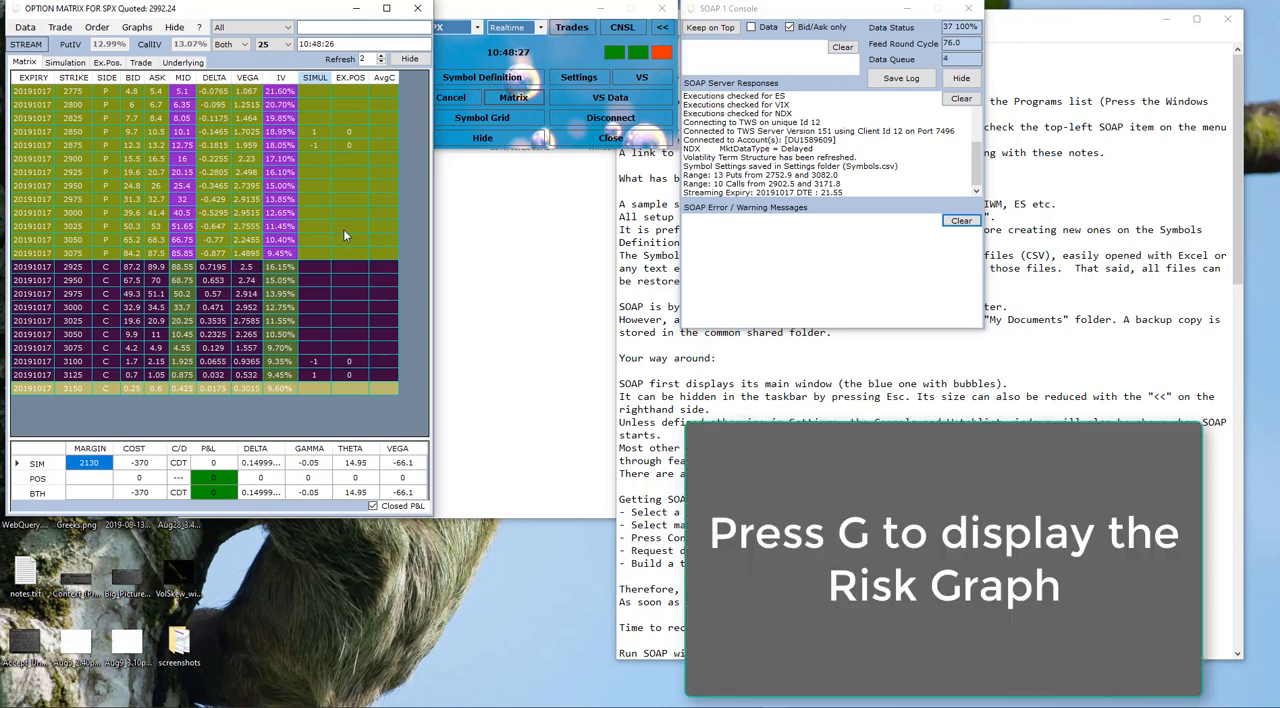
# Step: Display the risk graph of the simulated trade and show its position legs on the graph
pyautogui.click(137, 28)
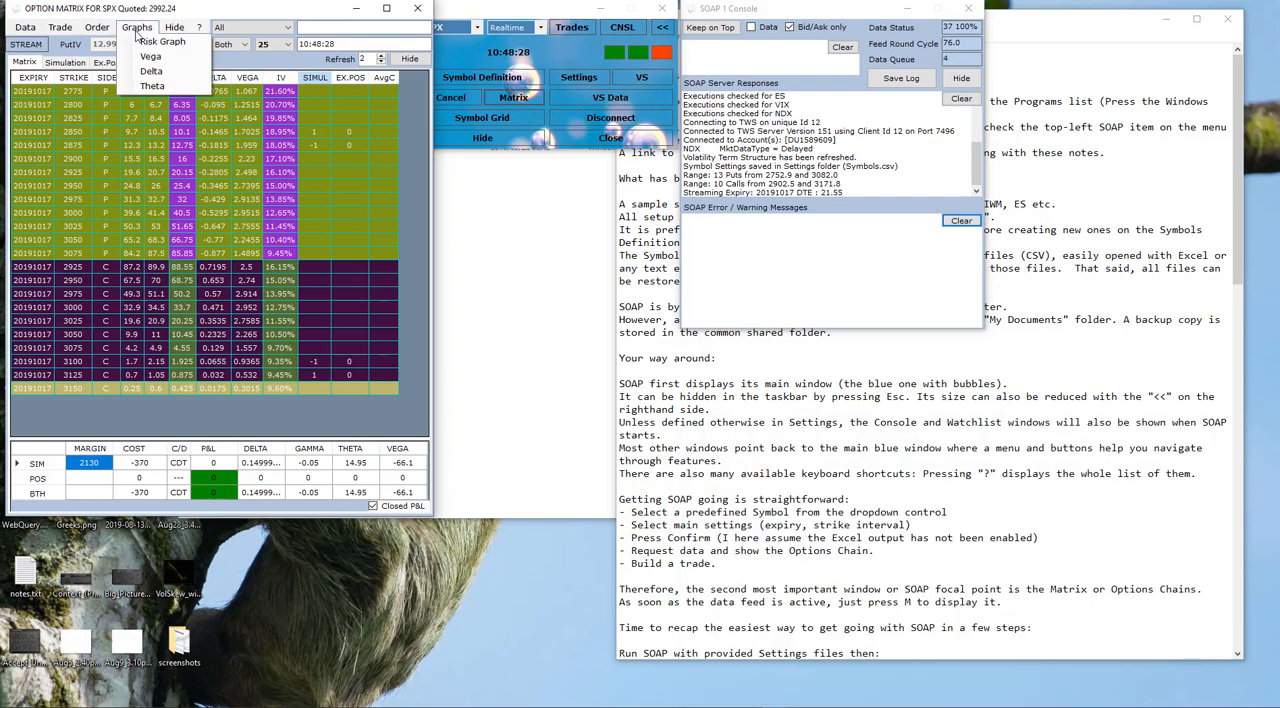
pyautogui.click(155, 42)
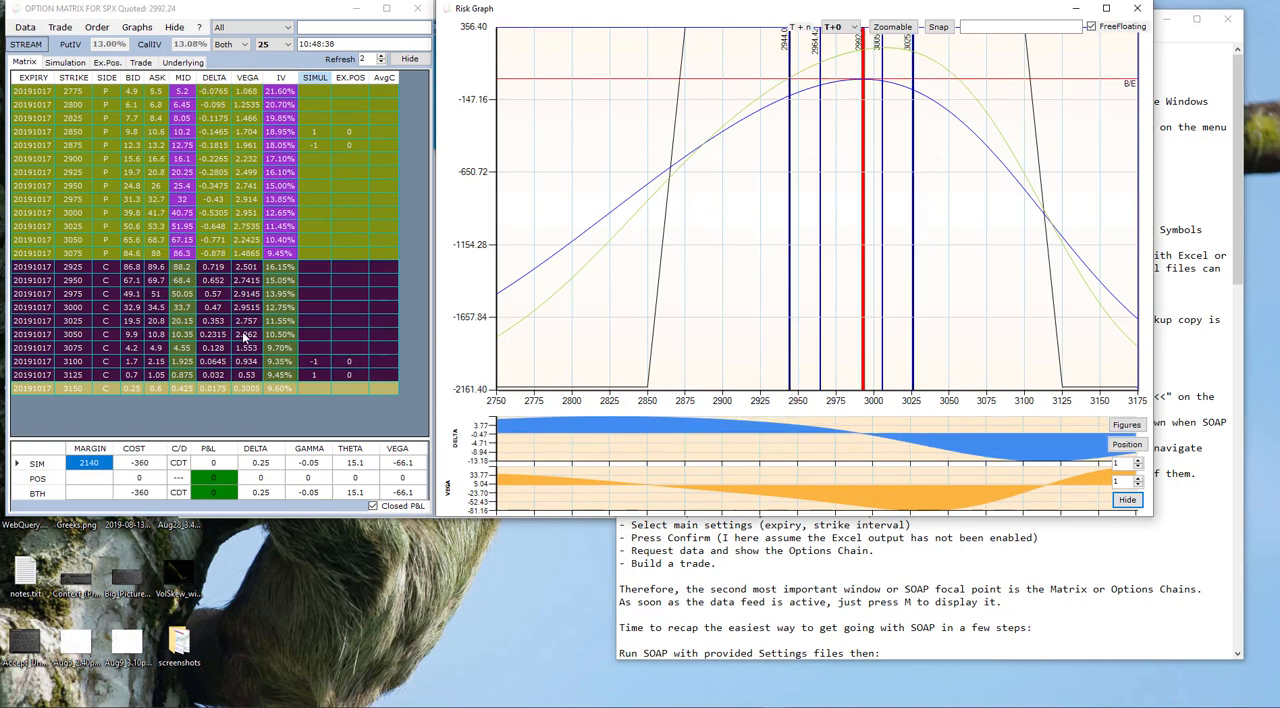
pyautogui.click(1127, 444)
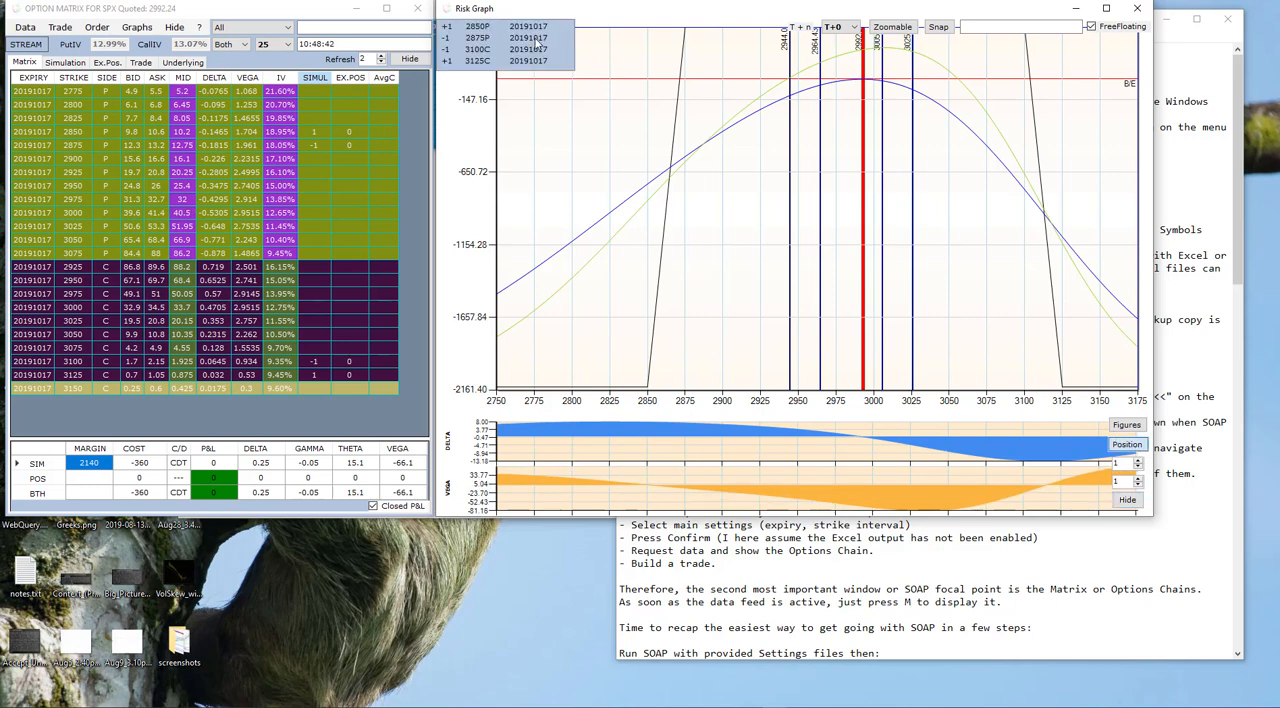